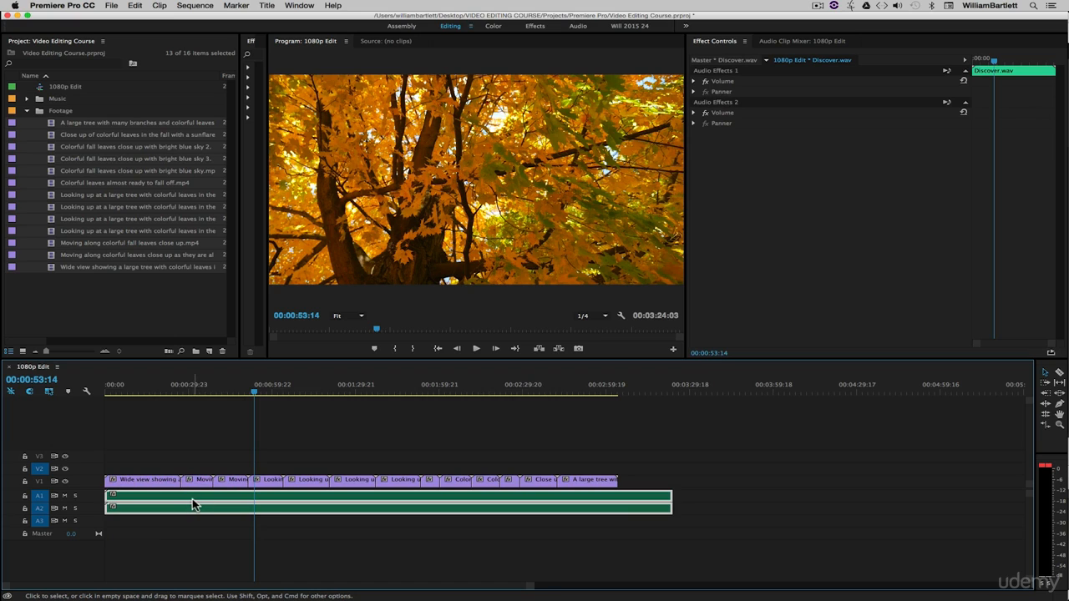
- Place Storm.wav from the Music bin on the audio tracks below Discover.wav, starting about 37 seconds into the sequence
{"action": "left_click", "coordinate": [195, 534]}
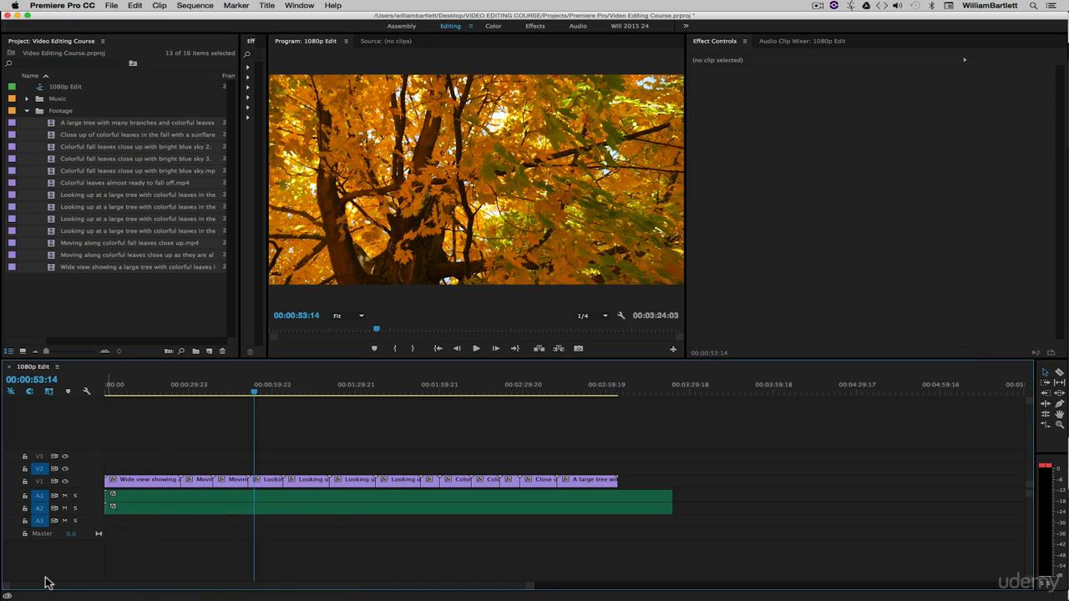
{"action": "left_click", "coordinate": [312, 532]}
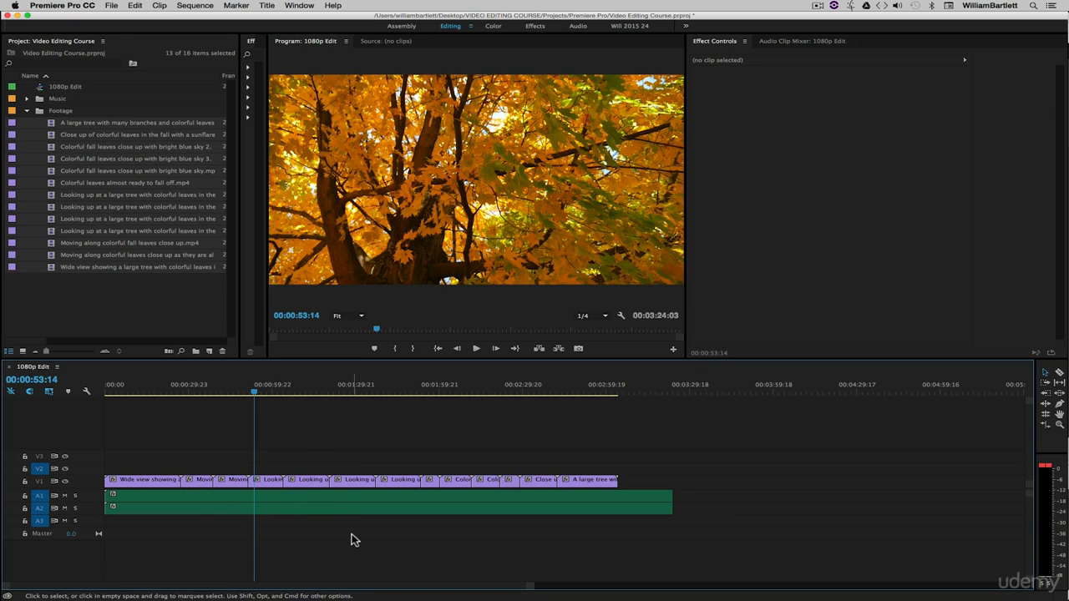
{"action": "left_click", "coordinate": [131, 296]}
{"action": "left_click", "coordinate": [27, 99]}
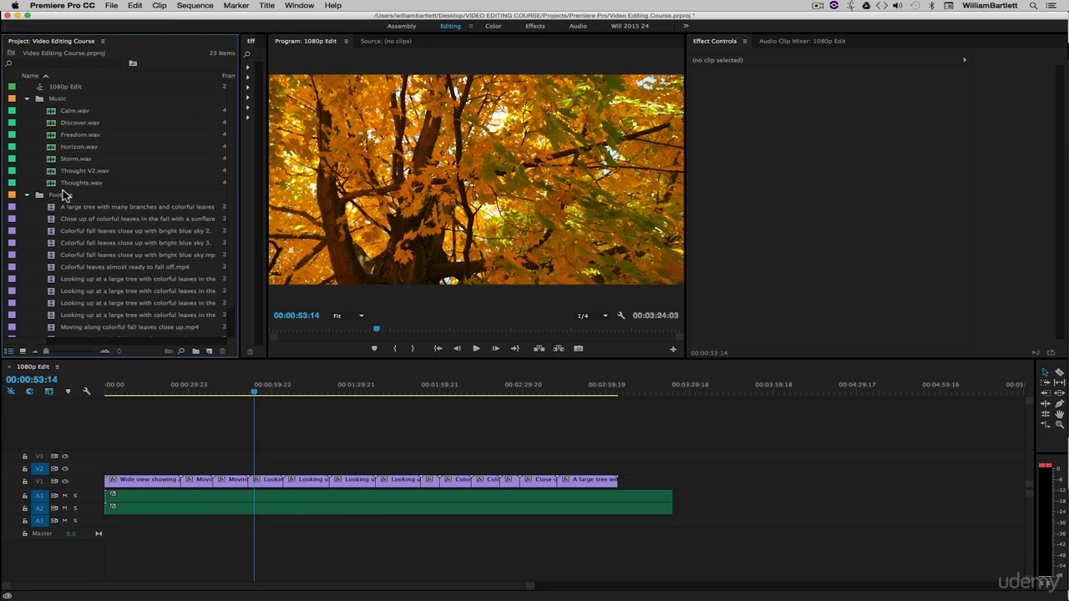
{"action": "left_click", "coordinate": [55, 160]}
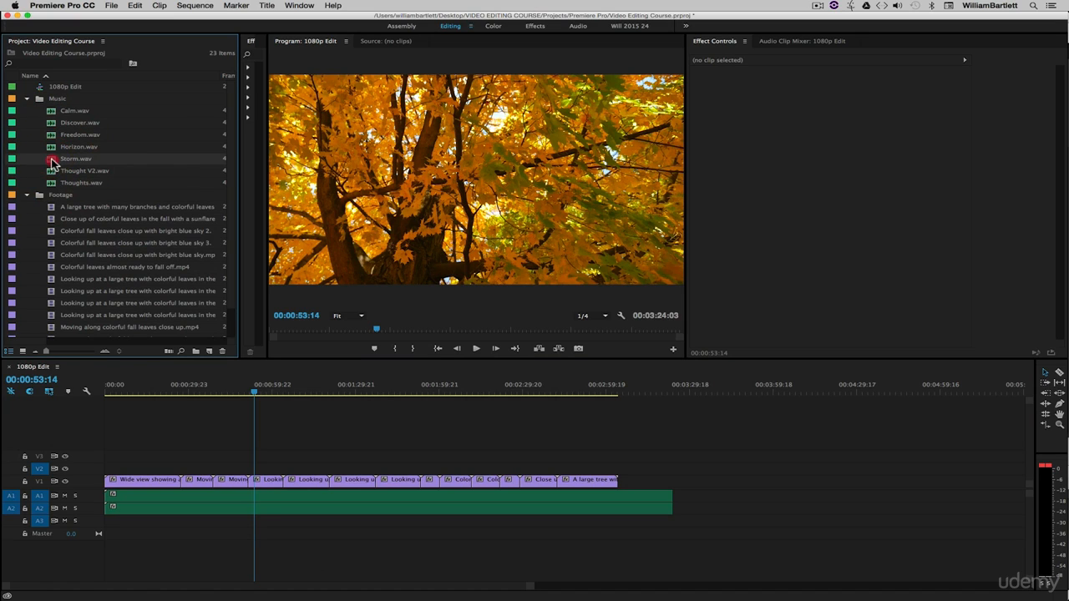
{"action": "left_click_drag", "start_coordinate": [51, 162], "coordinate": [208, 525]}
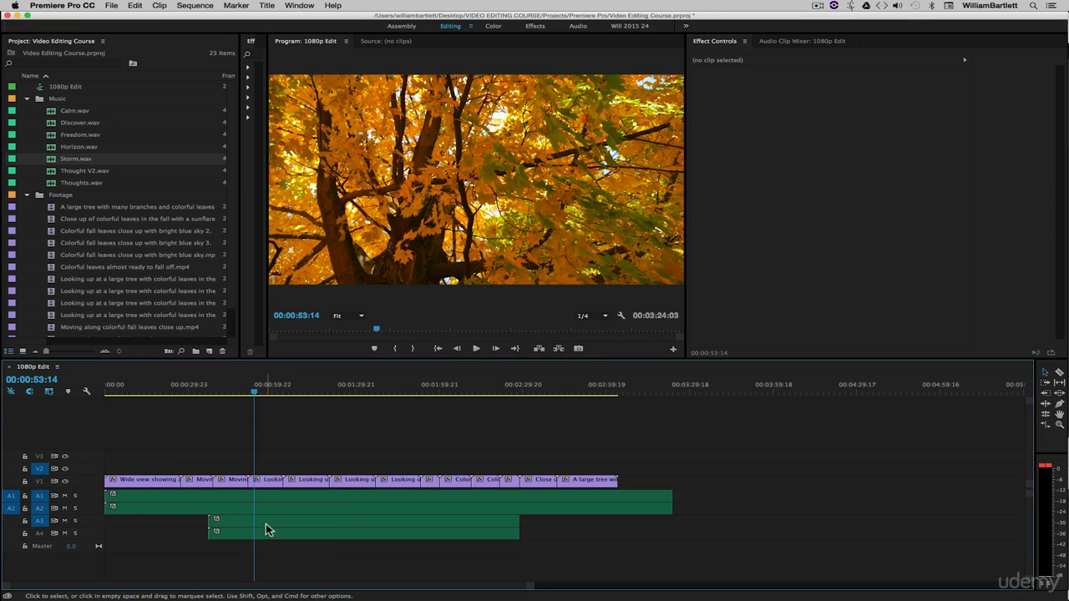
- Play the sequence and mute audio tracks A1 and A2 to hear only Storm.wav
{"action": "left_click", "coordinate": [242, 501]}
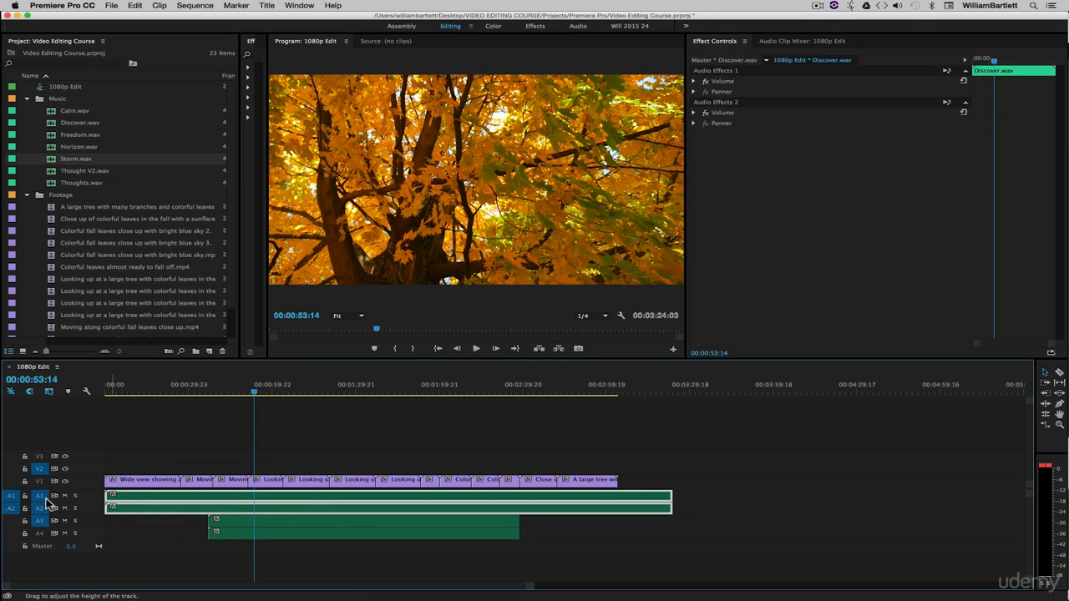
{"action": "left_click", "coordinate": [245, 525]}
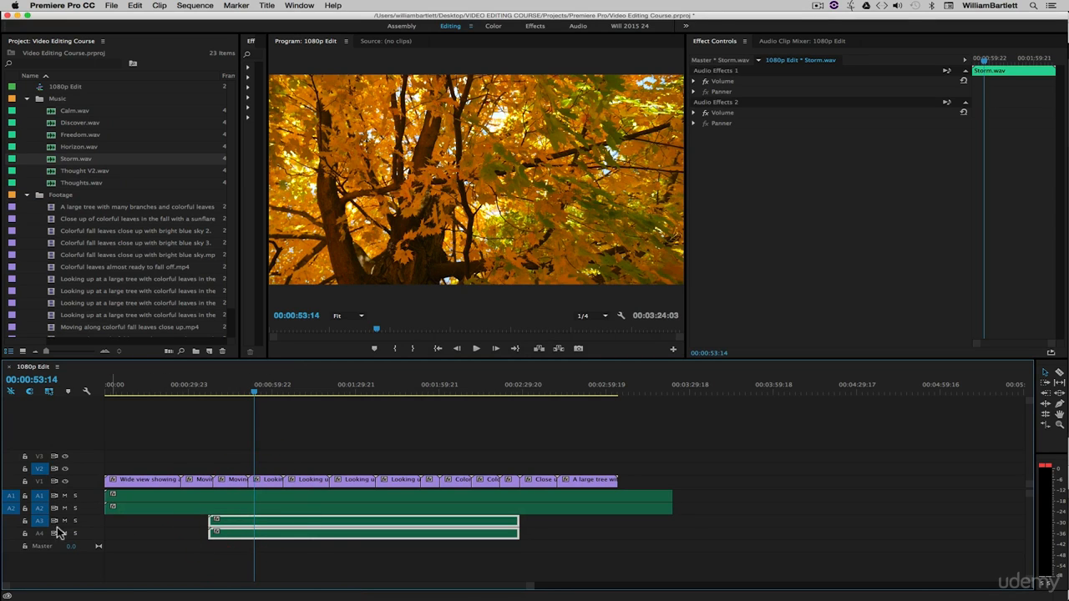
{"action": "left_click", "coordinate": [285, 511]}
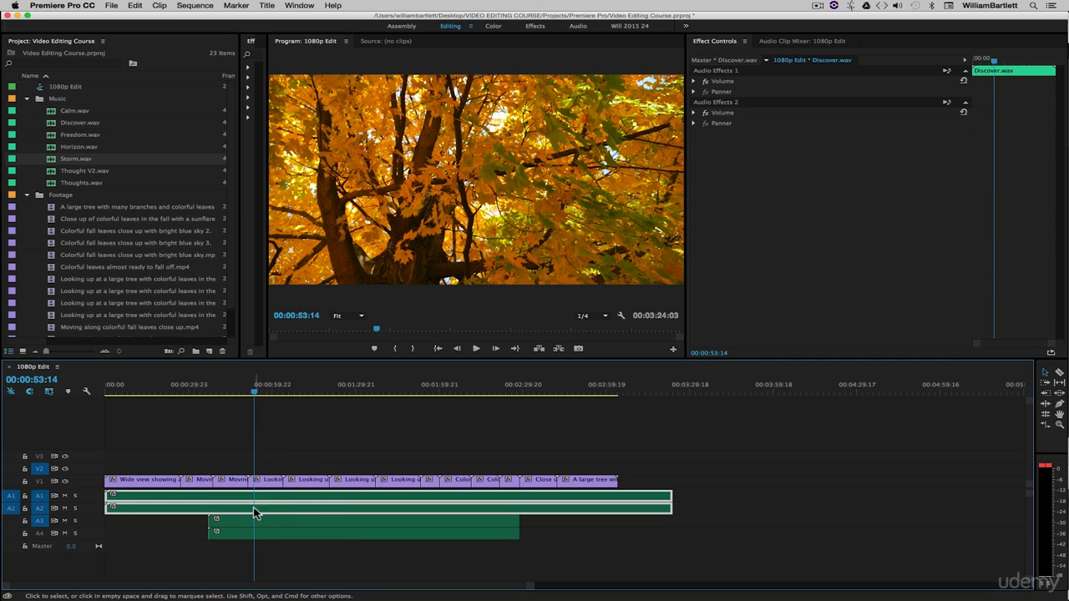
{"action": "key", "text": "space"}
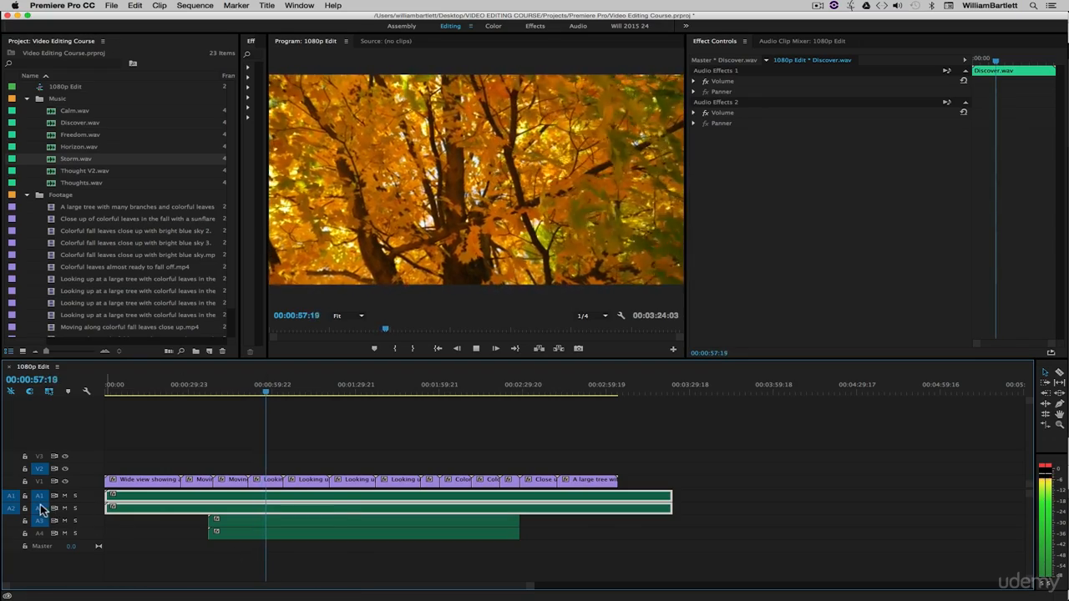
{"action": "left_click", "coordinate": [65, 496]}
{"action": "left_click", "coordinate": [65, 507]}
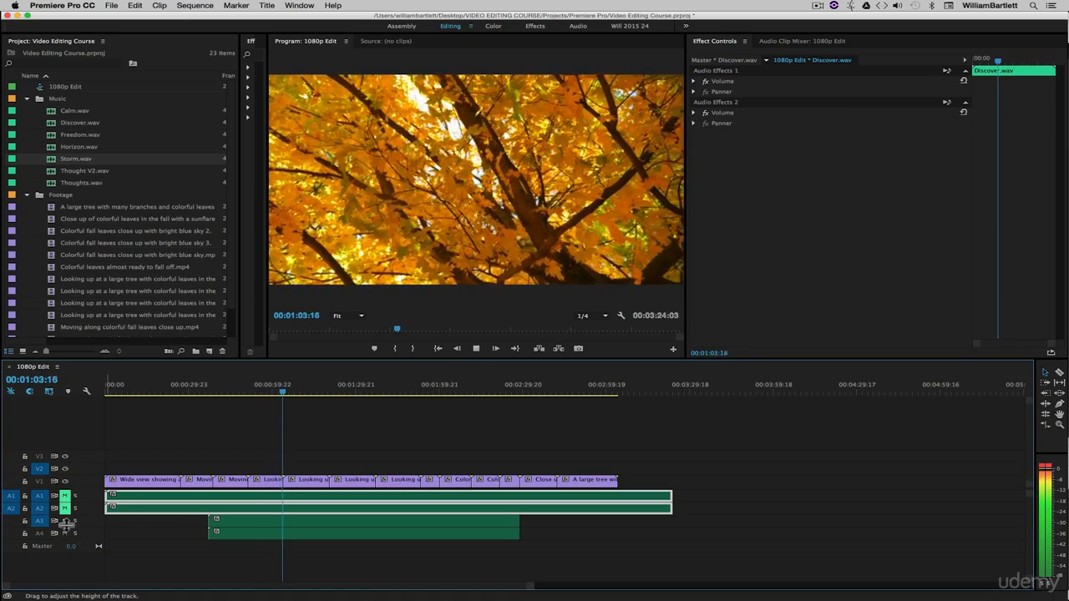
- Switch the mute from audio tracks A1 and A2 to A3 and A4 to hear only Discover.wav
{"action": "left_click", "coordinate": [64, 532]}
{"action": "left_click", "coordinate": [64, 520]}
{"action": "left_click", "coordinate": [65, 508]}
{"action": "left_click", "coordinate": [65, 496]}
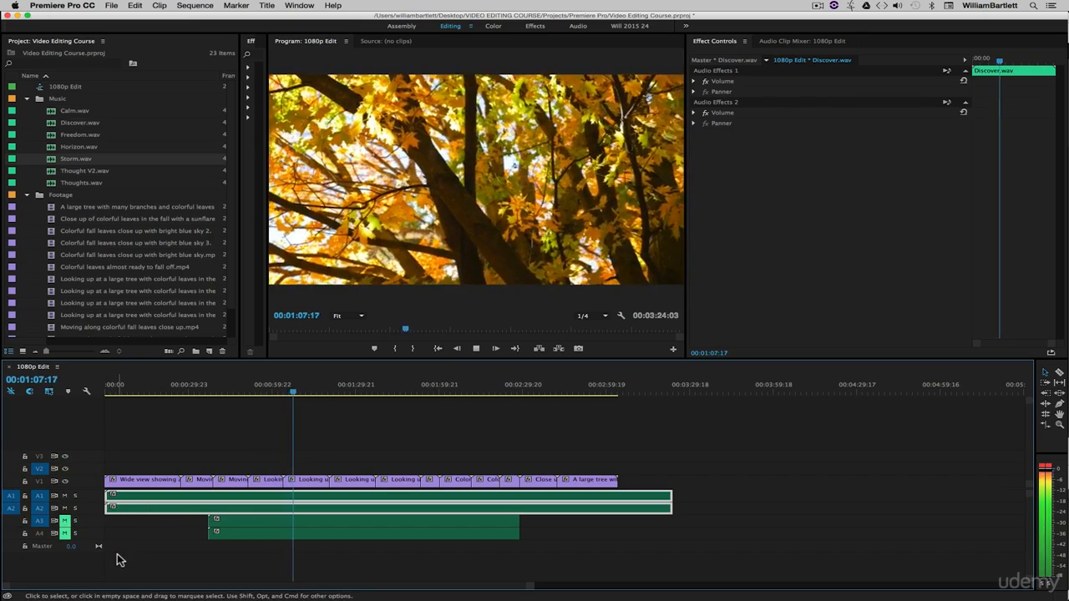
- Unmute audio tracks A3 and A4 and stop playback
{"action": "left_click", "coordinate": [65, 521]}
{"action": "left_click", "coordinate": [66, 533]}
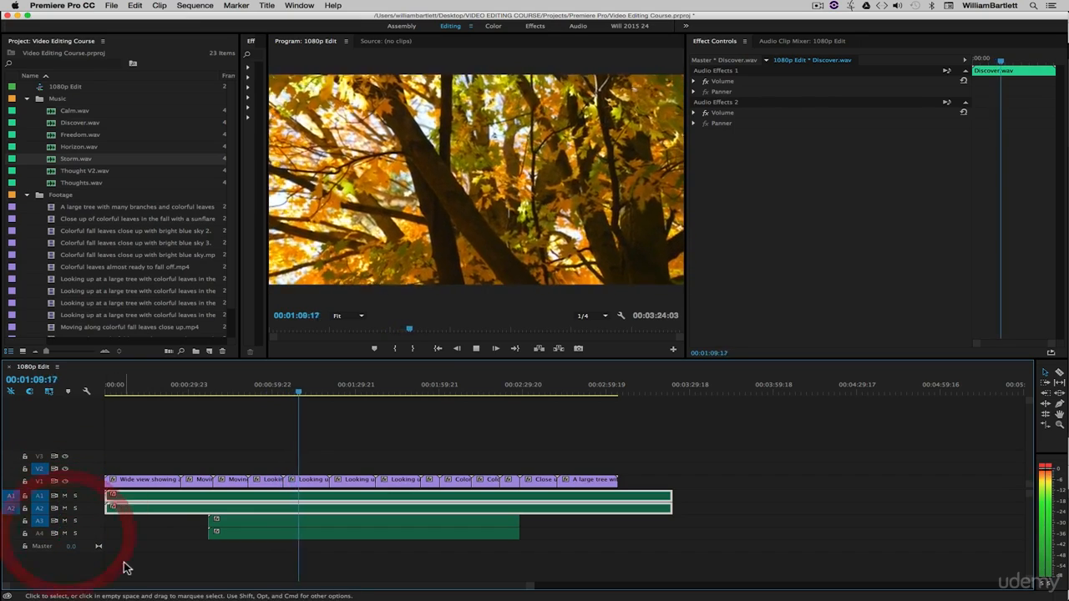
{"action": "key", "text": "space"}
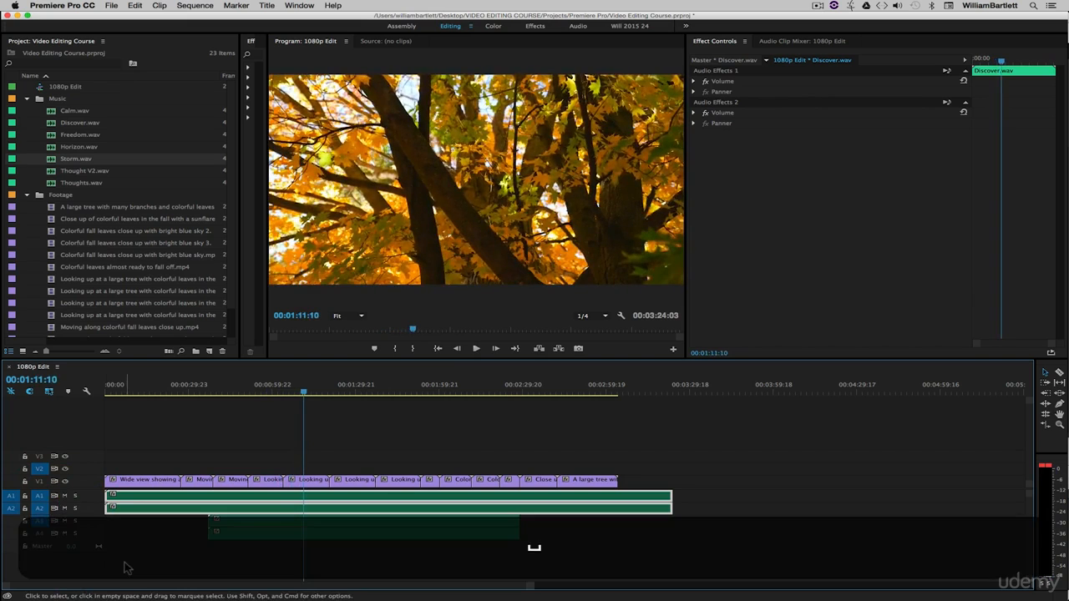
- Delete the Storm.wav clip from the timeline and move the opening wide view clip up to video track V4
{"action": "left_click", "coordinate": [291, 525]}
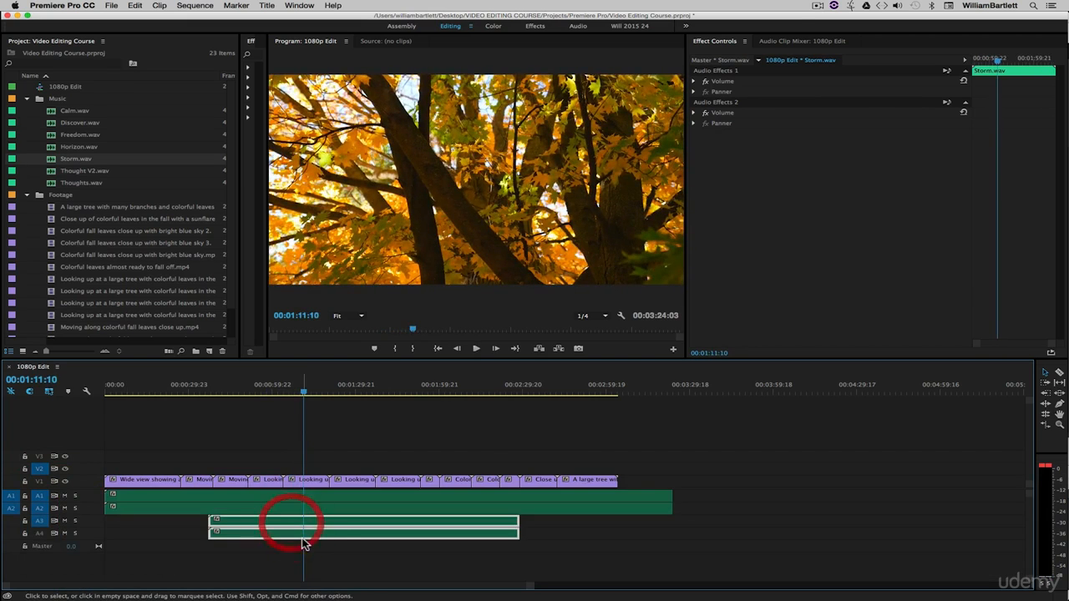
{"action": "key", "text": "BackSpace"}
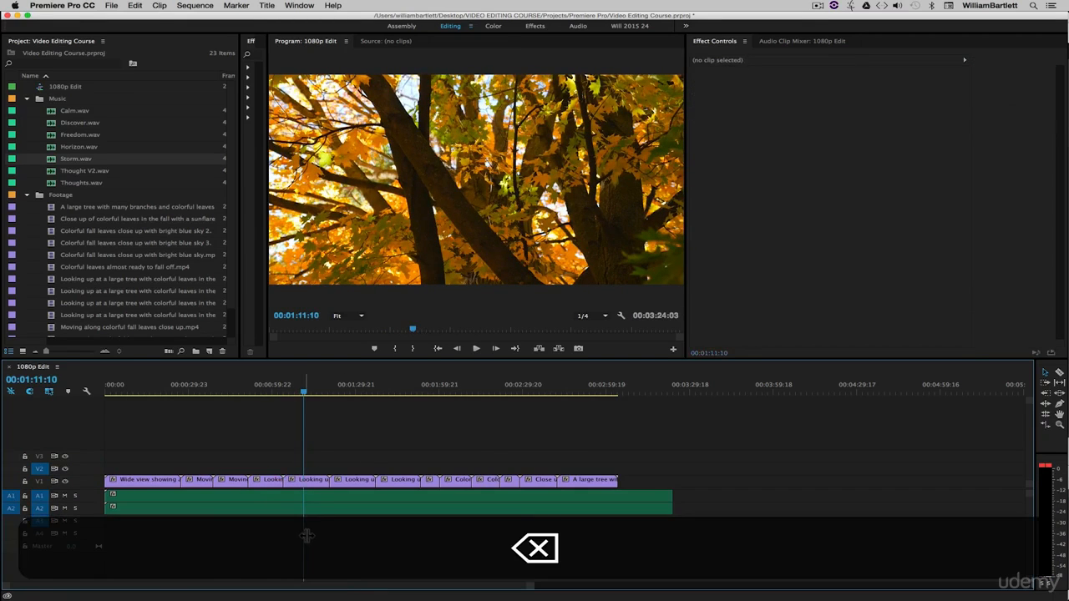
{"action": "left_click", "coordinate": [406, 407]}
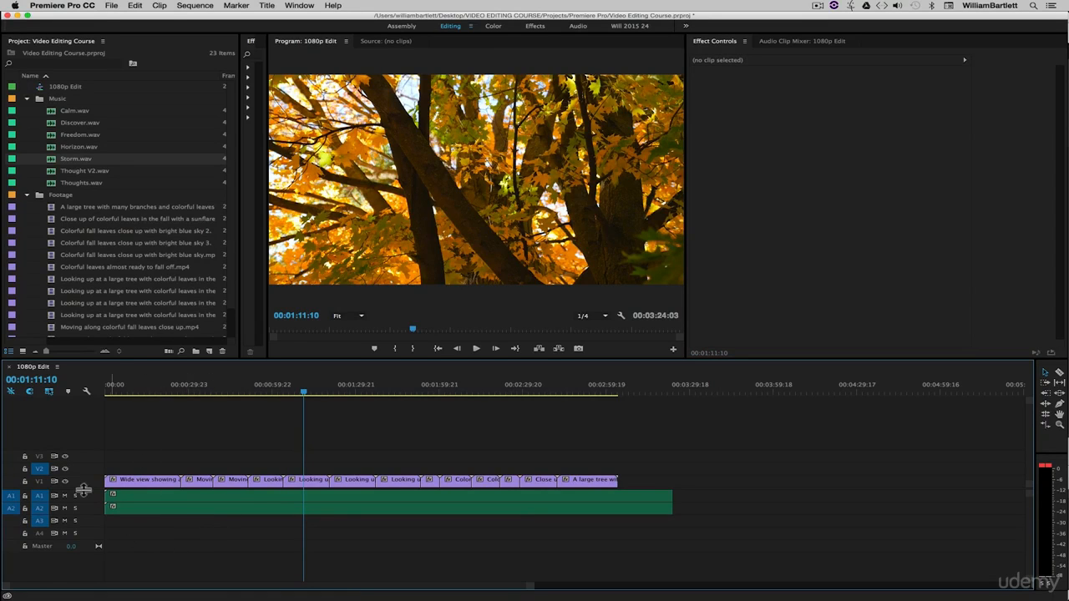
{"action": "left_click_drag", "start_coordinate": [143, 478], "coordinate": [125, 443]}
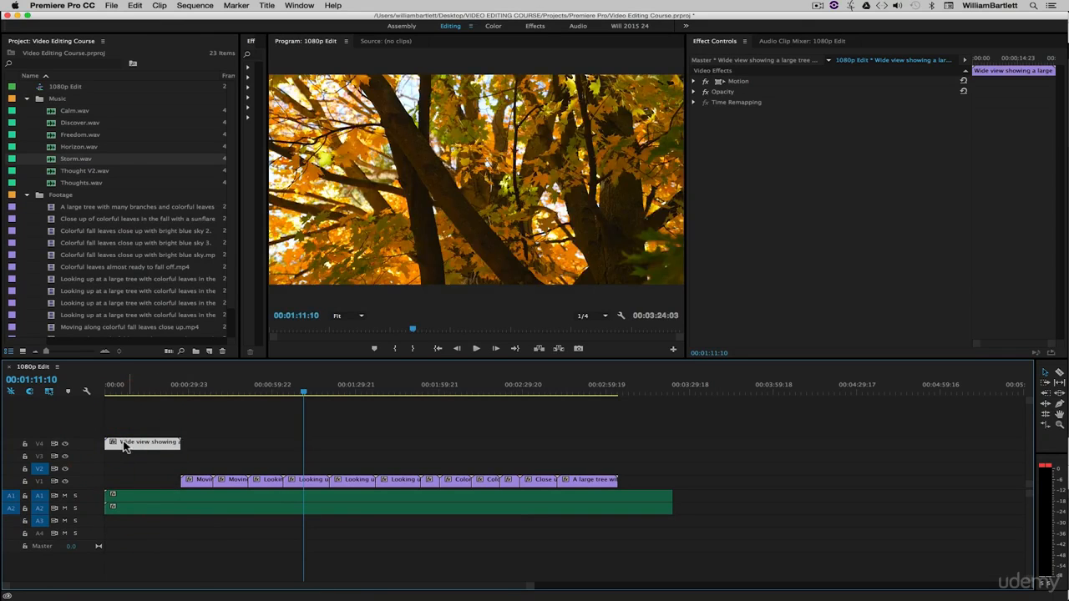
- Add 4 video tracks after Video 4 and 0 audio tracks to the sequence
{"action": "right_click", "coordinate": [80, 427]}
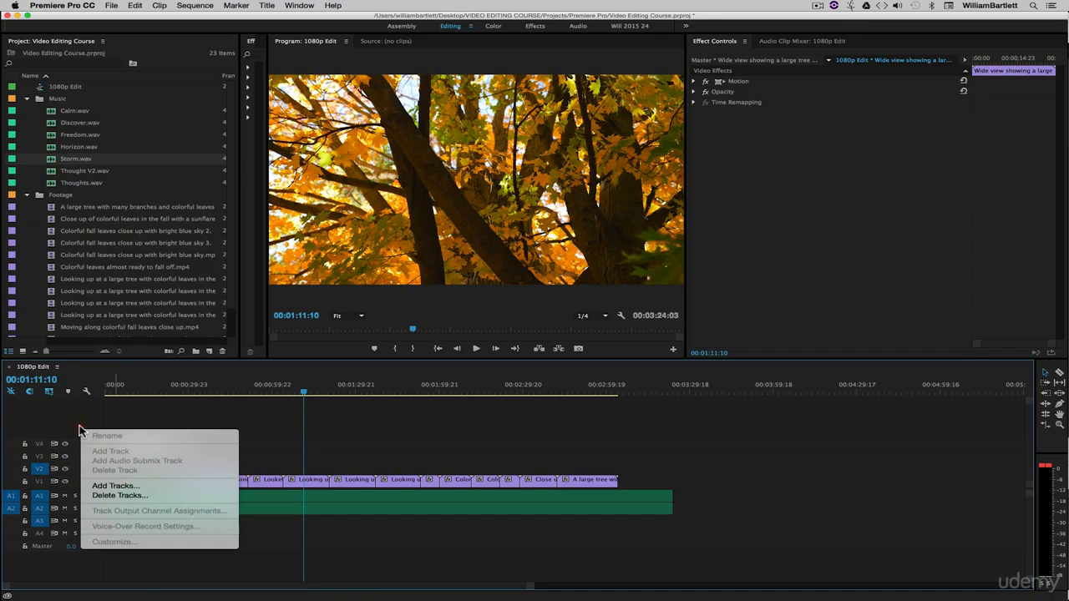
{"action": "left_click", "coordinate": [121, 483]}
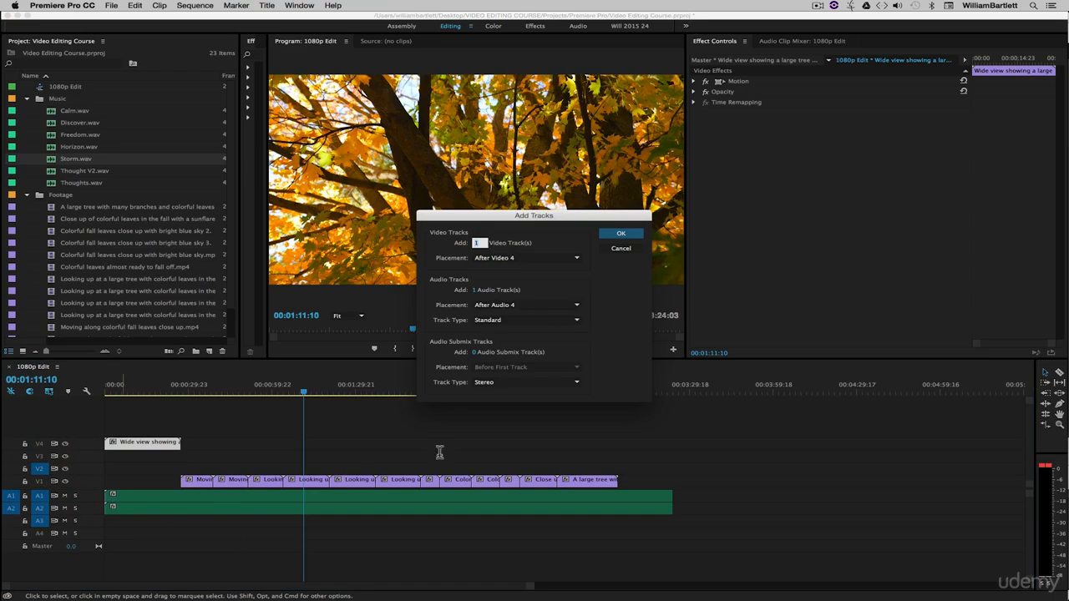
{"action": "left_click_drag", "start_coordinate": [514, 215], "coordinate": [363, 314]}
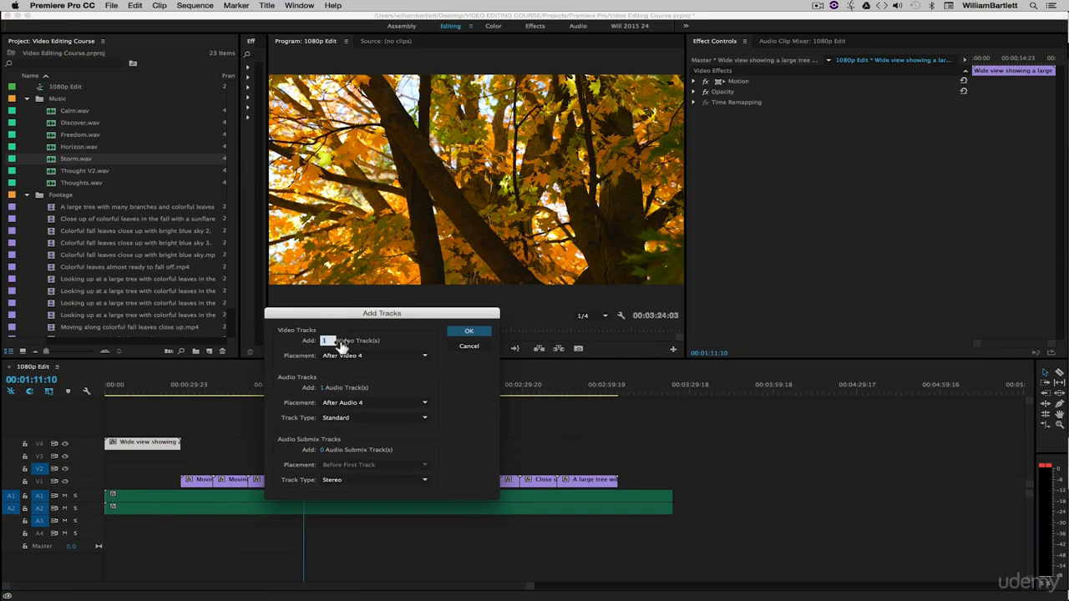
{"action": "left_click_drag", "start_coordinate": [323, 388], "coordinate": [246, 393]}
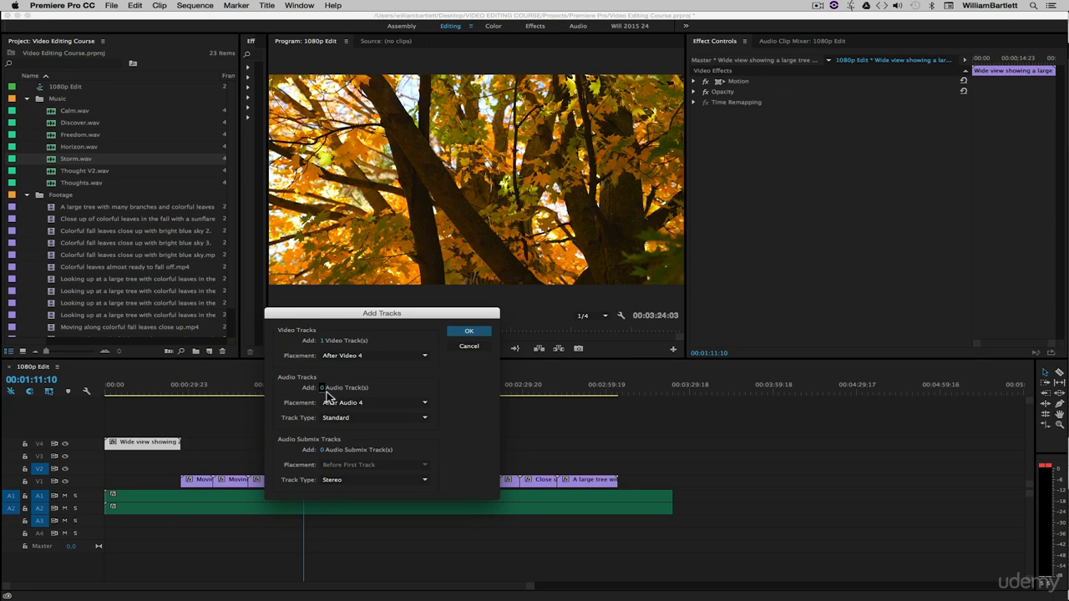
{"action": "left_click", "coordinate": [324, 341]}
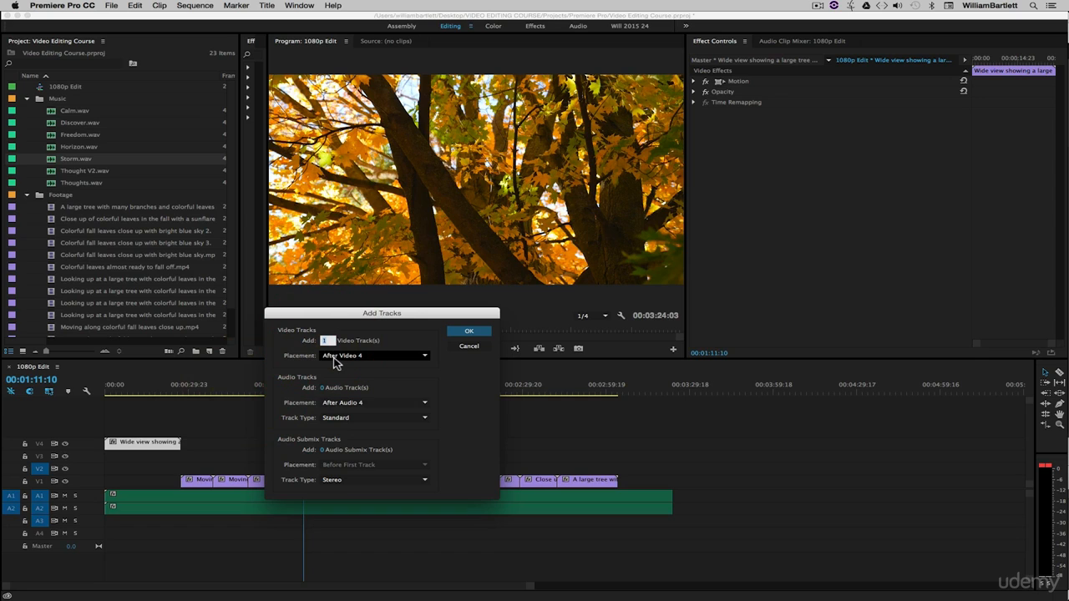
{"action": "type", "text": "4"}
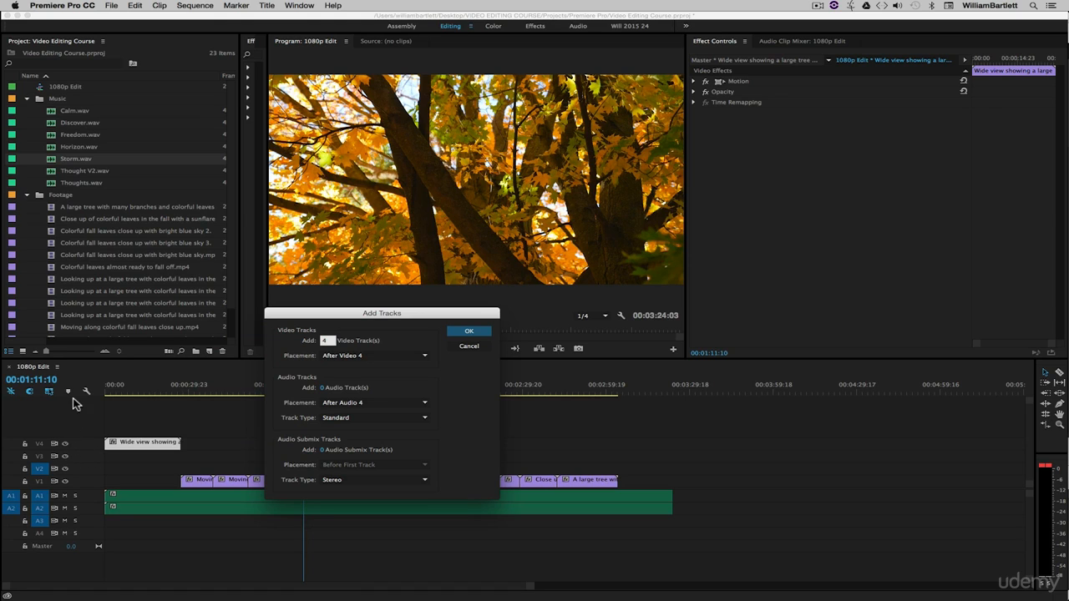
{"action": "left_click", "coordinate": [468, 330]}
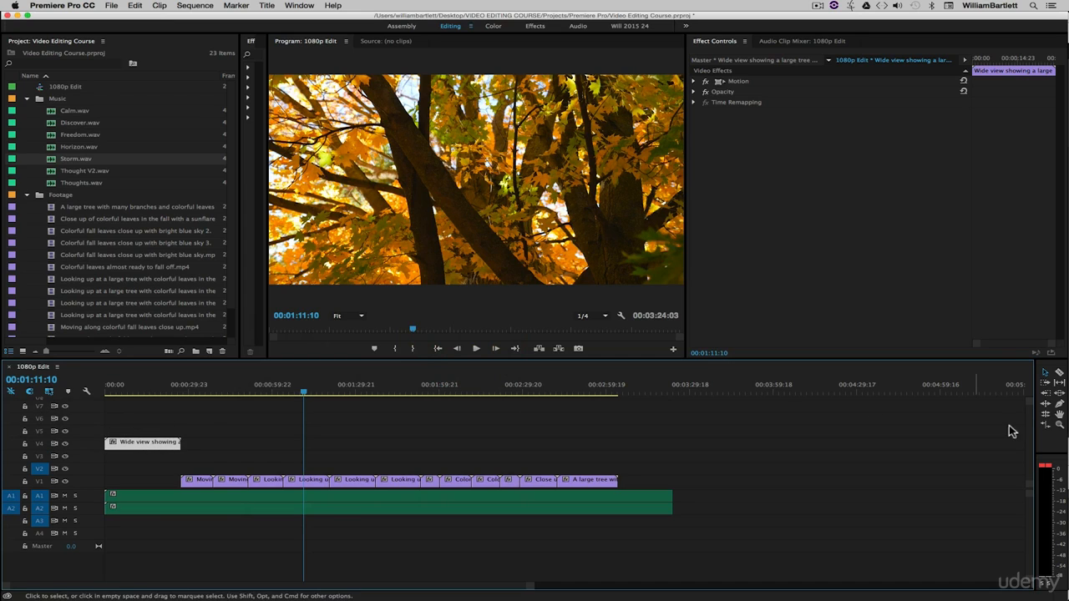
{"action": "scroll", "coordinate": [1030, 420], "scroll_direction": "up", "scroll_amount": 2}
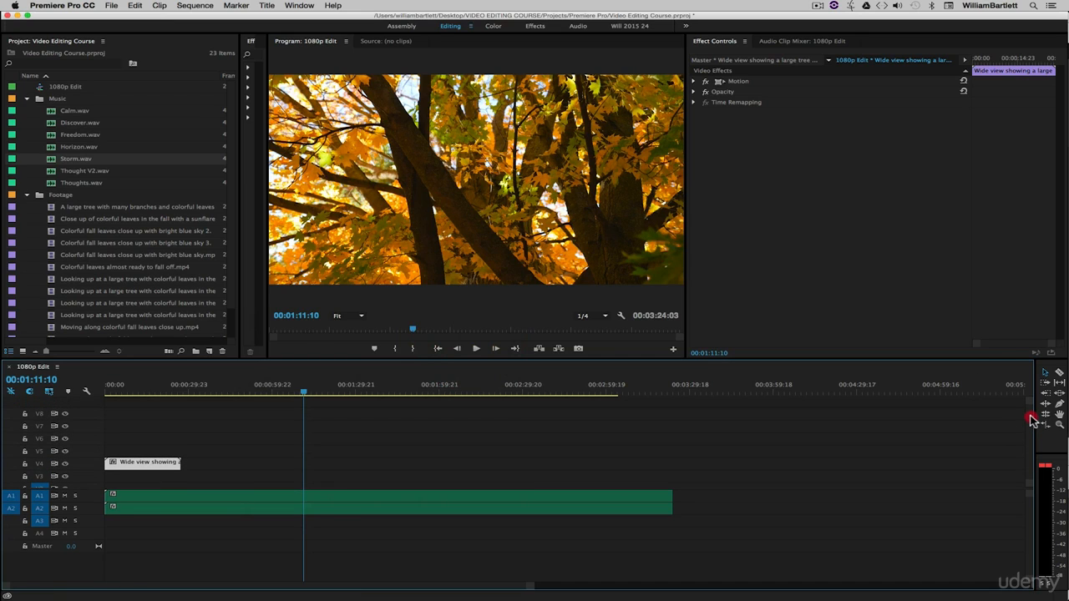
{"action": "left_click_drag", "start_coordinate": [1031, 418], "coordinate": [1029, 409]}
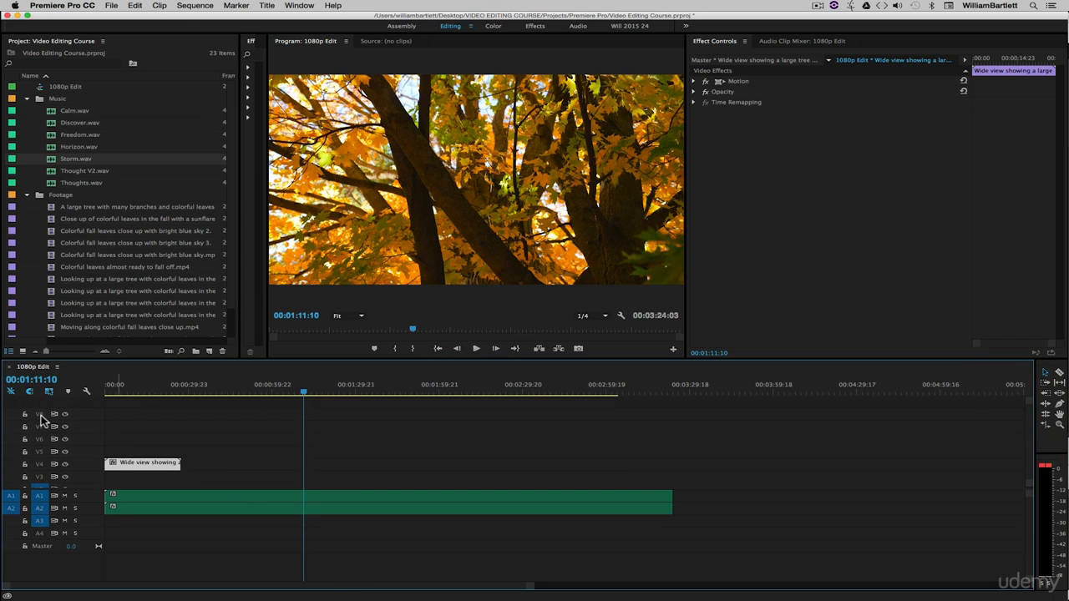
{"action": "scroll", "coordinate": [42, 417], "scroll_direction": "down", "scroll_amount": 1}
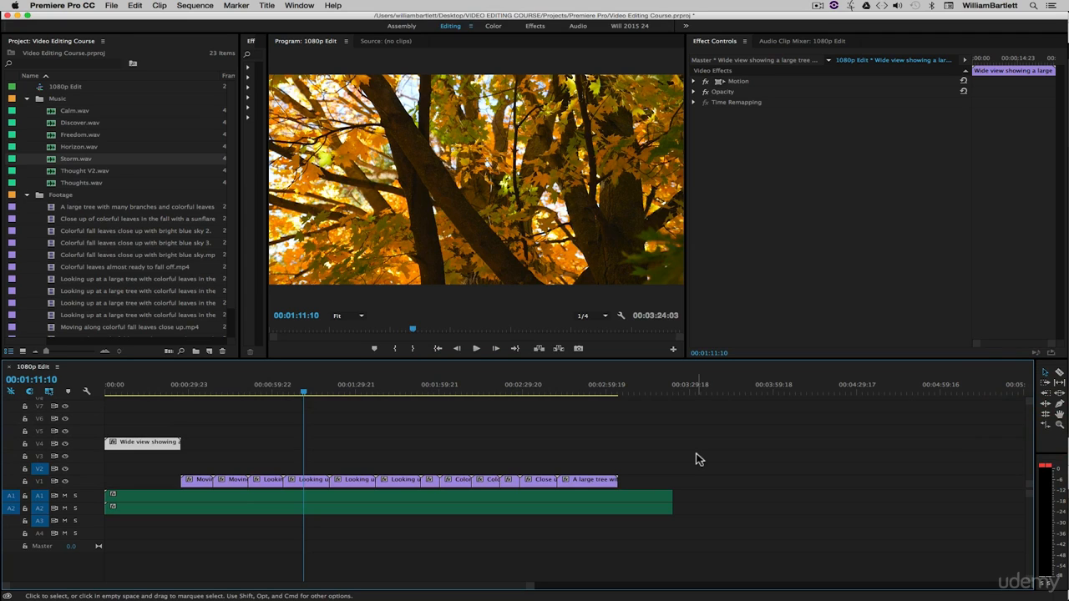
- Set Timeline Mouse Scrolling to Vertical in the General preferences and try scrolling through the video tracks
{"action": "left_click", "coordinate": [63, 6]}
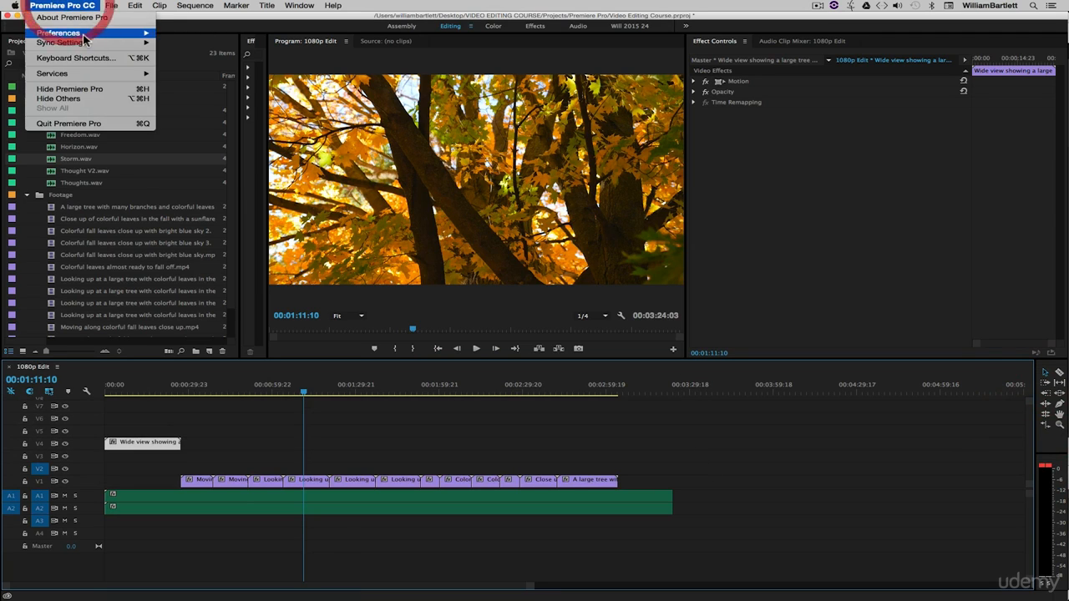
{"action": "mouse_move", "coordinate": [84, 33]}
{"action": "left_click", "coordinate": [180, 33]}
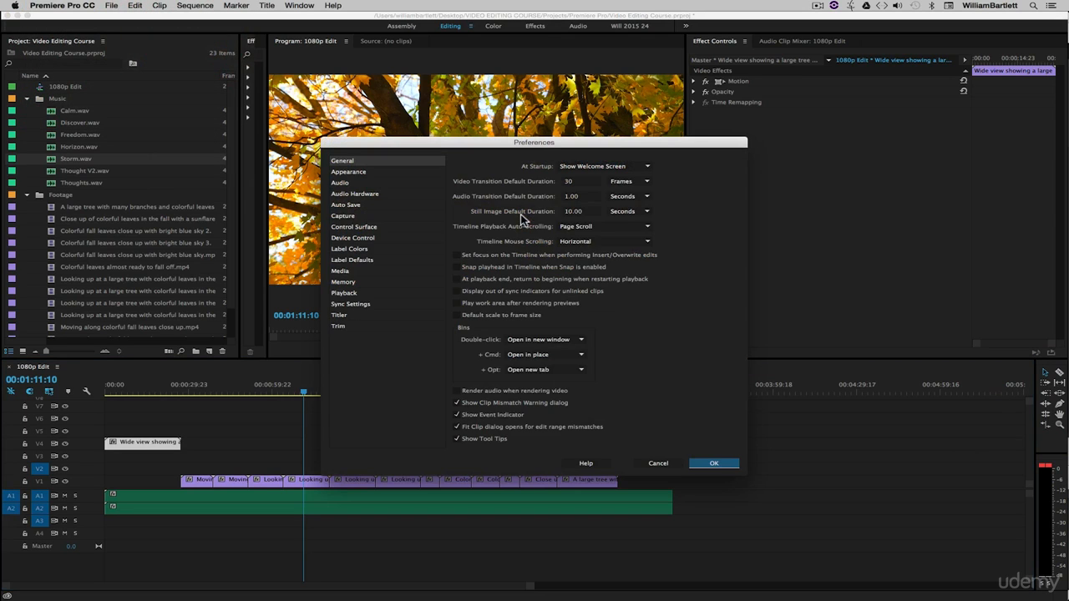
{"action": "left_click", "coordinate": [574, 242]}
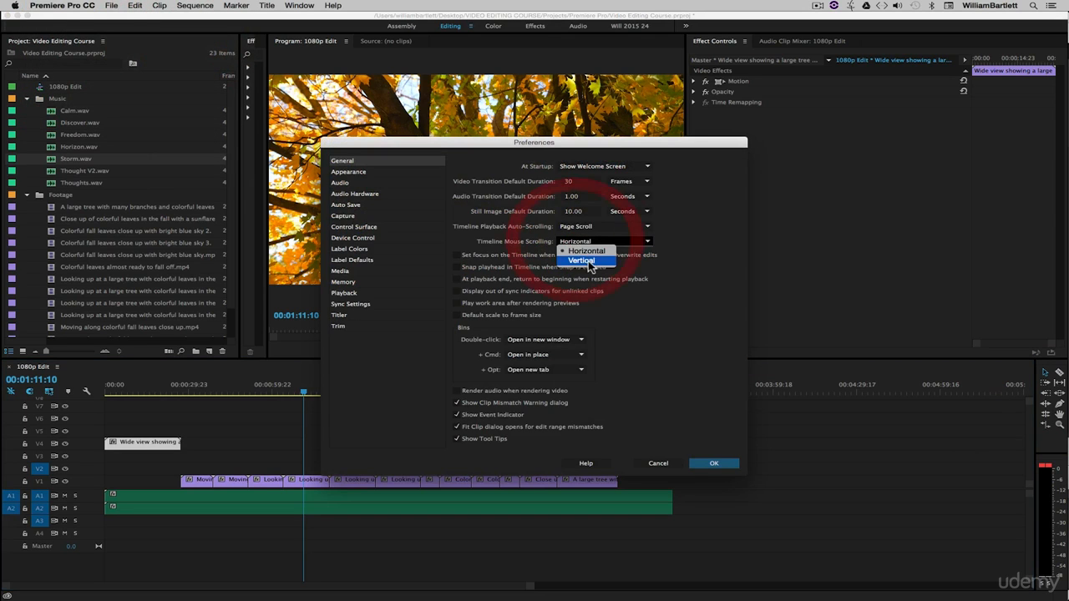
{"action": "left_click", "coordinate": [586, 259]}
{"action": "left_click", "coordinate": [714, 464]}
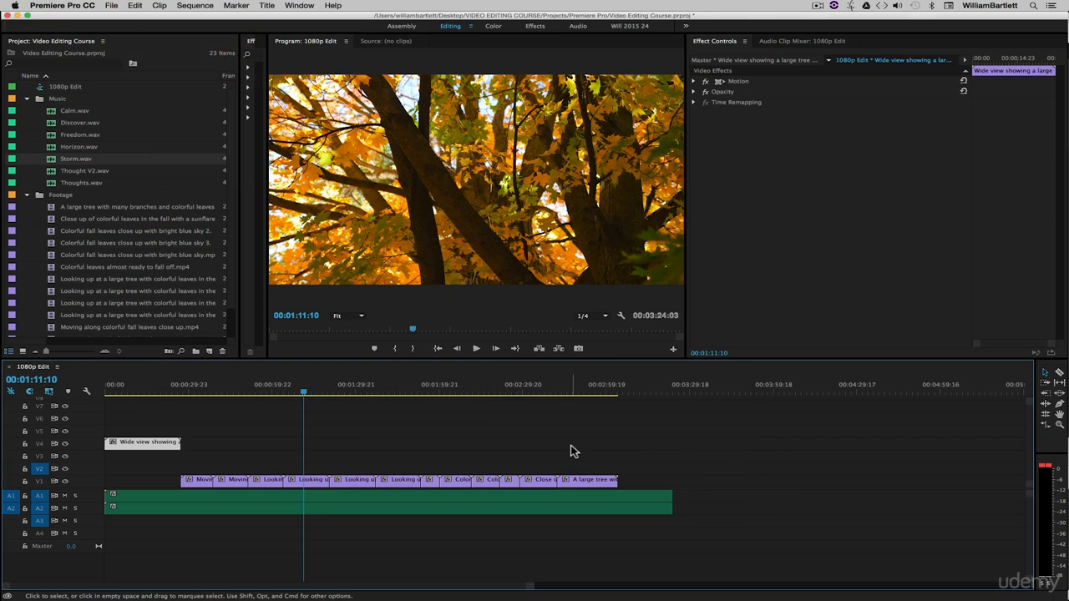
{"action": "scroll", "coordinate": [570, 445], "scroll_direction": "up", "scroll_amount": 1}
{"action": "scroll", "coordinate": [570, 445], "scroll_direction": "down", "scroll_amount": 1}
{"action": "scroll", "coordinate": [570, 445], "scroll_direction": "up", "scroll_amount": 1}
{"action": "scroll", "coordinate": [570, 445], "scroll_direction": "down", "scroll_amount": 1}
- Set Timeline Mouse Scrolling back to Horizontal in the General preferences
{"action": "left_click", "coordinate": [87, 5]}
{"action": "mouse_move", "coordinate": [67, 31]}
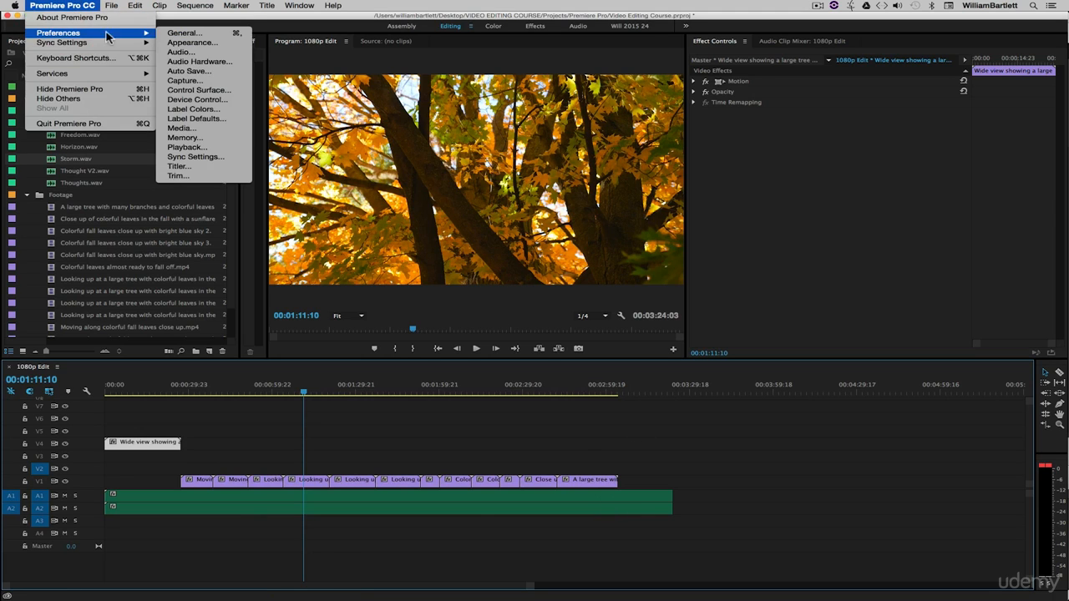
{"action": "left_click", "coordinate": [175, 33]}
{"action": "left_click", "coordinate": [595, 246]}
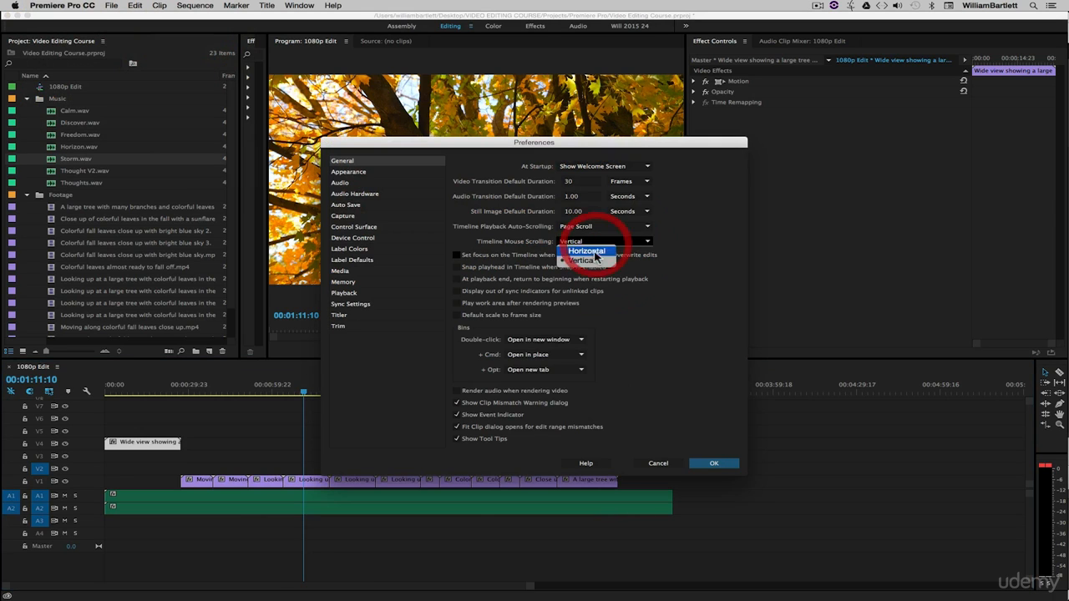
{"action": "left_click", "coordinate": [585, 253]}
{"action": "left_click", "coordinate": [721, 467]}
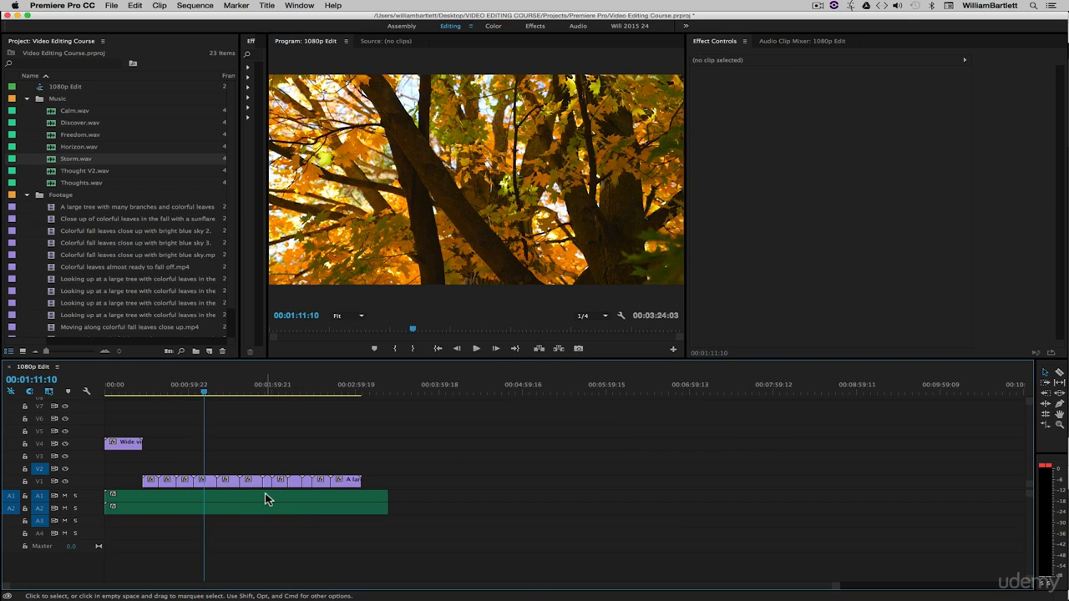
- Zoom in on the timeline around the playhead
{"action": "key", "text": "equal"}
{"action": "key", "text": "equal"}
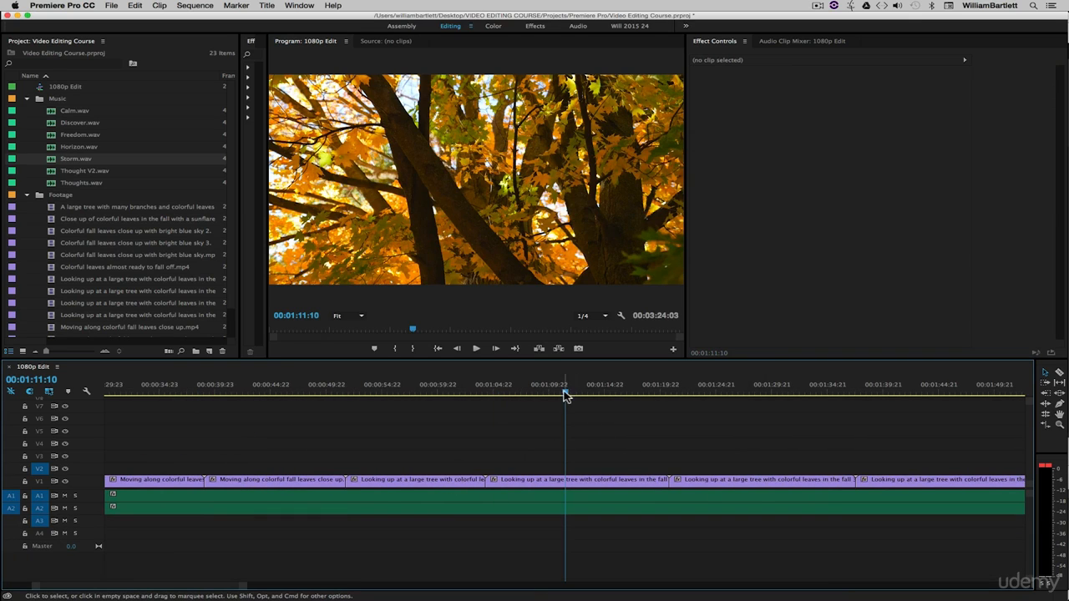
- Move the playhead to 00:00:44:20 and zoom in on the timeline around it
{"action": "left_click", "coordinate": [270, 392]}
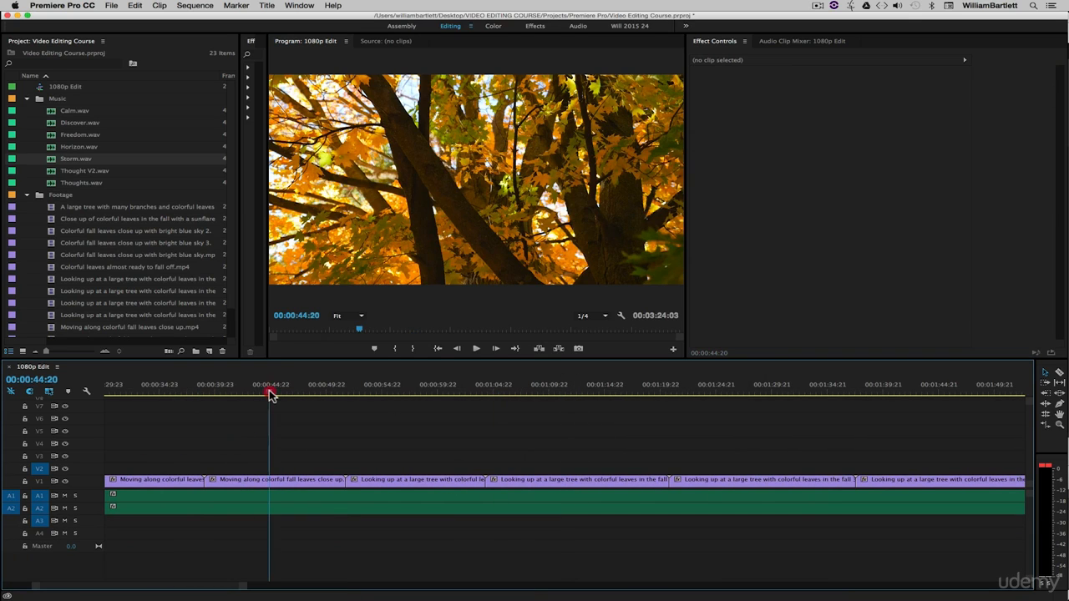
{"action": "key", "text": "equal"}
{"action": "key", "text": "equal"}
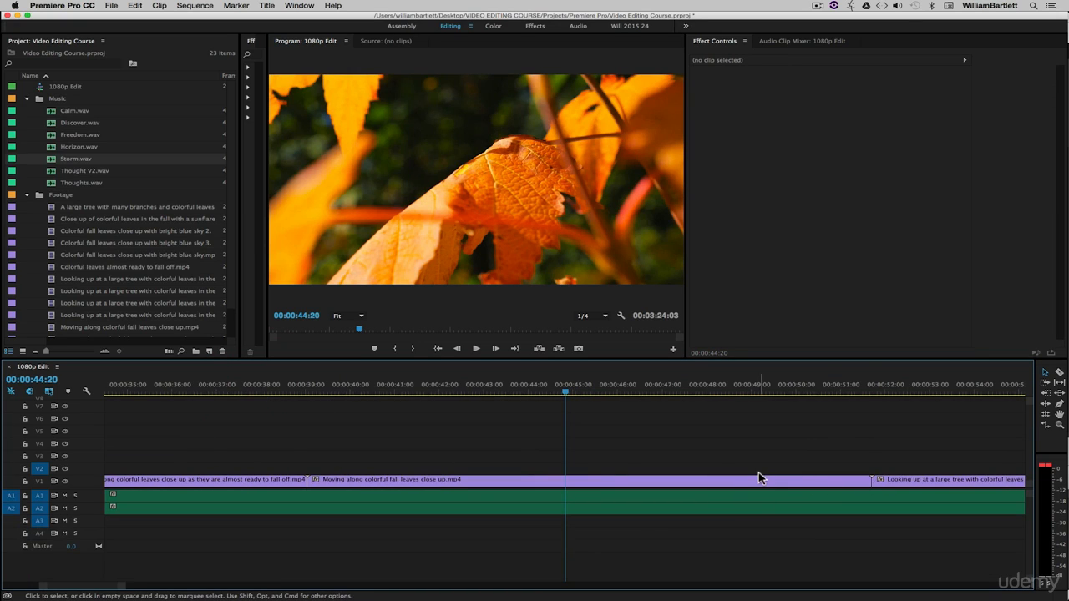
- Place the playhead at 00:01:05:12 and zoom the timeline out until the whole sequence is in view
{"action": "scroll", "coordinate": [512, 440], "scroll_direction": "right", "scroll_amount": 5}
{"action": "scroll", "coordinate": [515, 441], "scroll_direction": "right", "scroll_amount": 10}
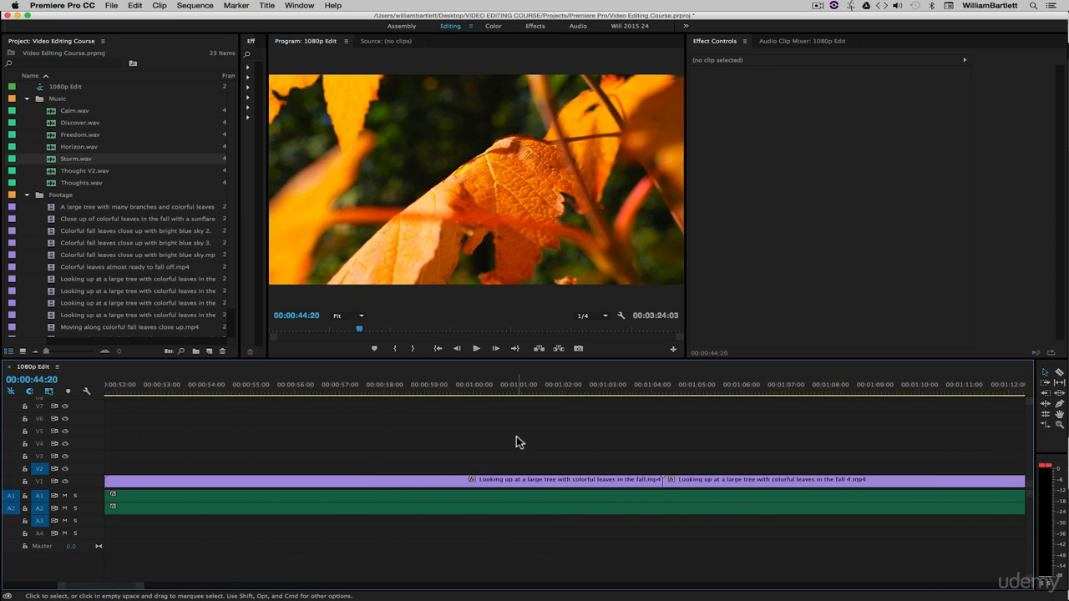
{"action": "left_click", "coordinate": [621, 386]}
{"action": "scroll", "coordinate": [637, 436], "scroll_direction": "right", "scroll_amount": 6}
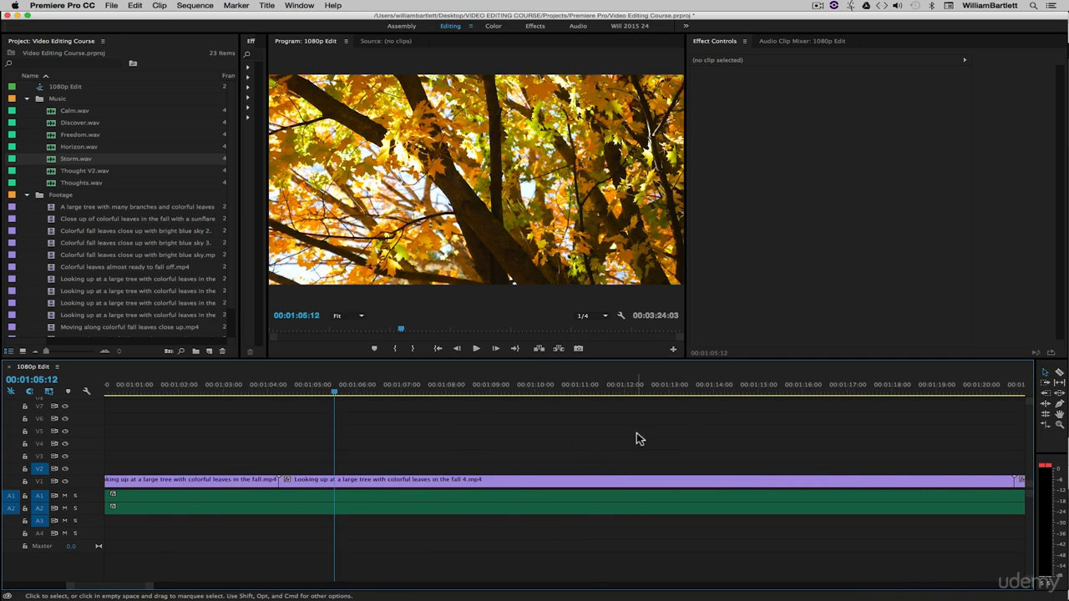
{"action": "scroll", "coordinate": [635, 434], "scroll_direction": "left", "scroll_amount": 8}
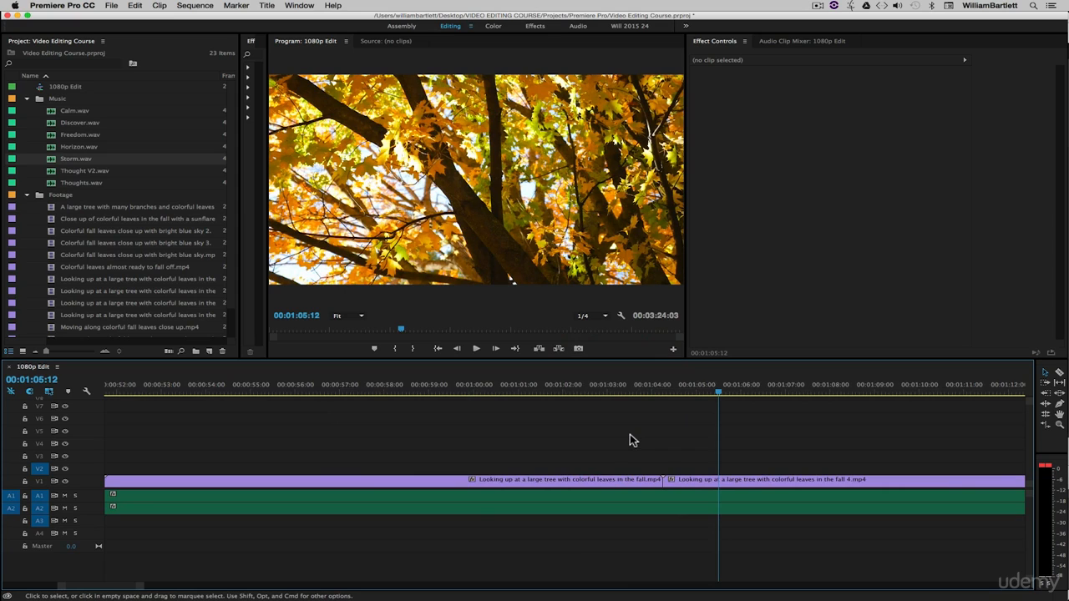
{"action": "scroll", "coordinate": [630, 435], "scroll_direction": "down", "scroll_amount": 10}
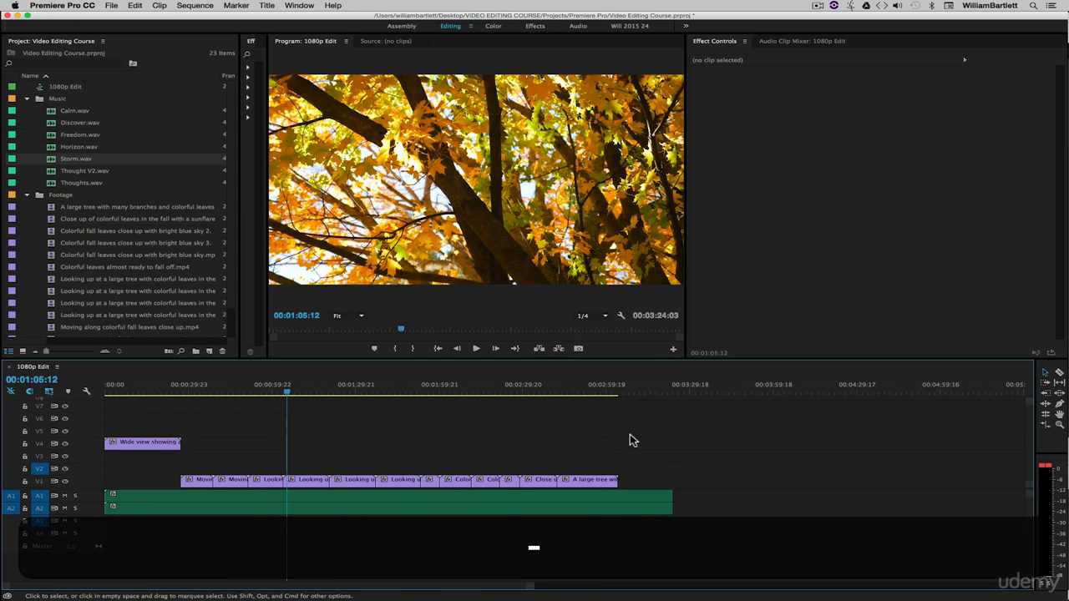